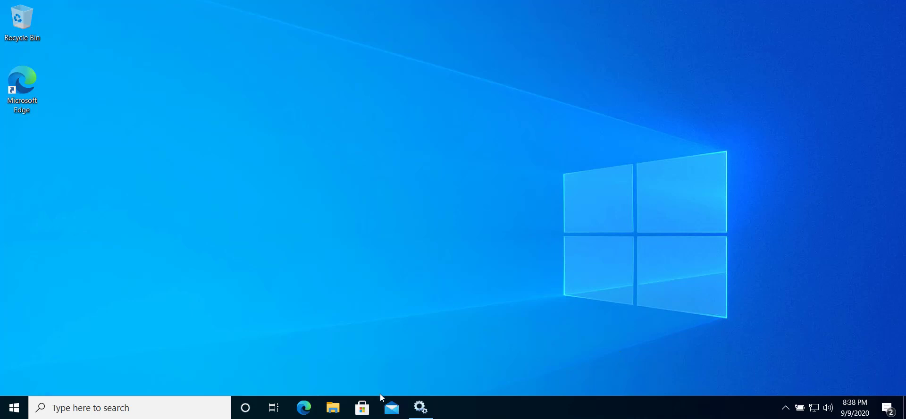
Step: Open the Services console and review the description of the Windows Modules Installer service
{"action": "left_click", "coordinate": [98, 412]}
{"action": "type", "text": "s"}
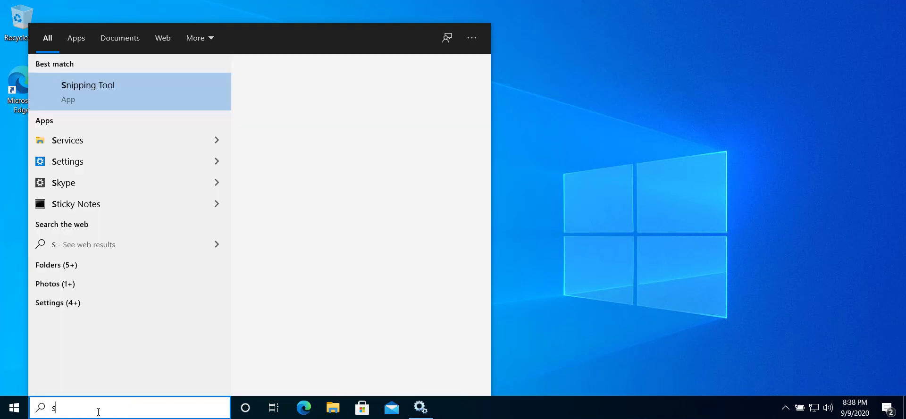
{"action": "type", "text": "erv"}
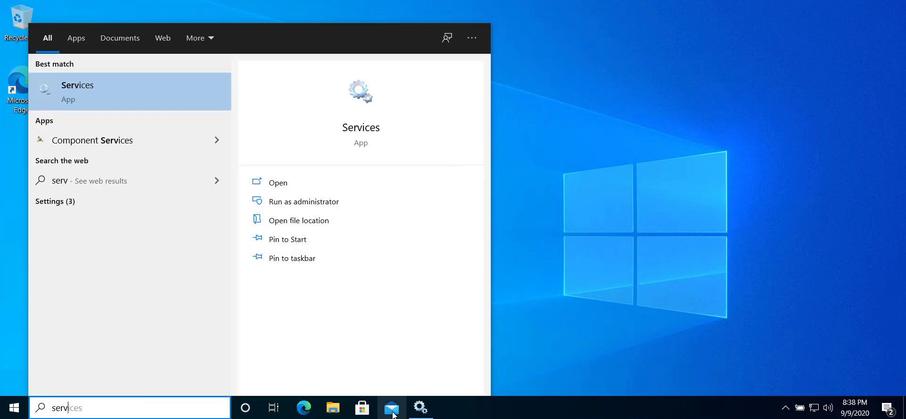
{"action": "key", "text": "Return"}
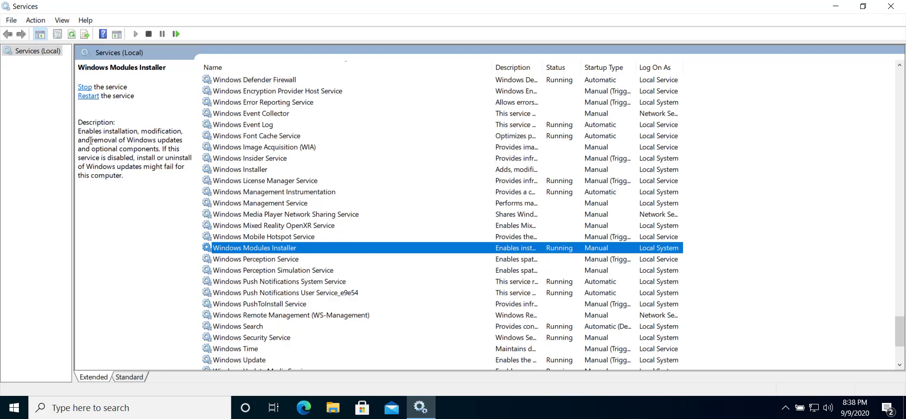
{"action": "left_click", "coordinate": [132, 158]}
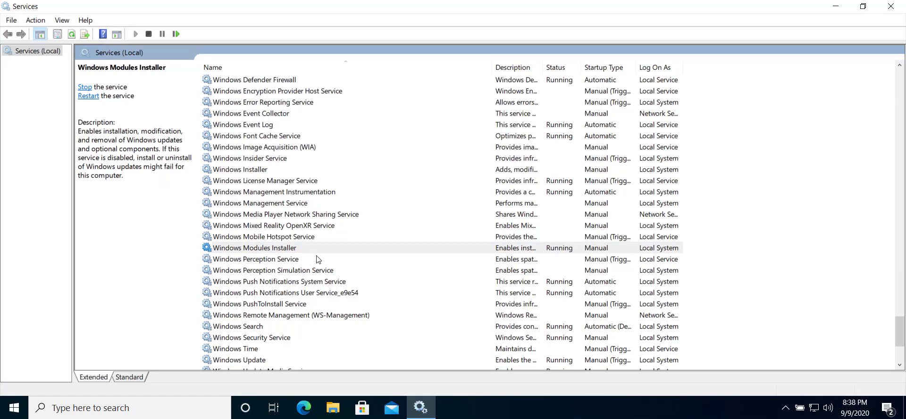
Step: Look through the running processes whose names start with W in Task Manager, and close it when finished
{"action": "right_click", "coordinate": [480, 407]}
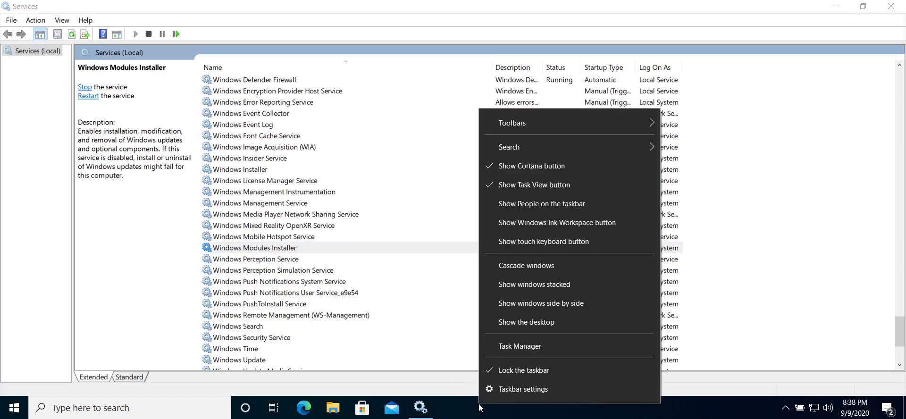
{"action": "left_click", "coordinate": [523, 348]}
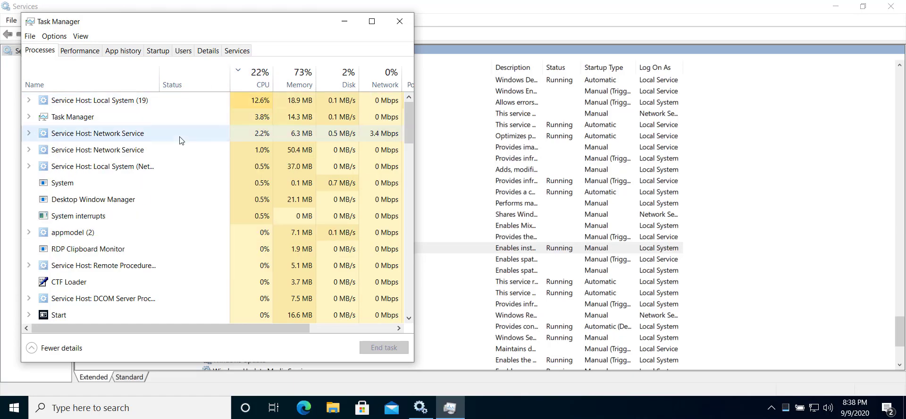
{"action": "left_click", "coordinate": [181, 139]}
{"action": "key", "text": "w"}
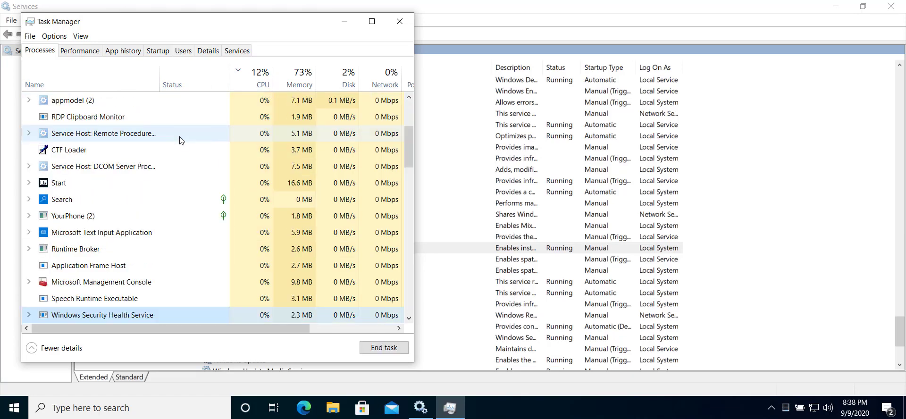
{"action": "key", "text": "w"}
{"action": "key", "text": "w"}
{"action": "key", "text": "w"}
{"action": "key", "text": "w"}
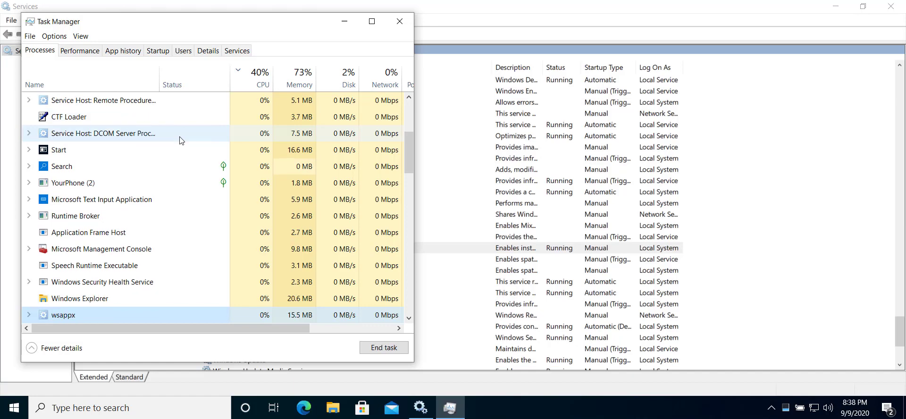
{"action": "key", "text": "w"}
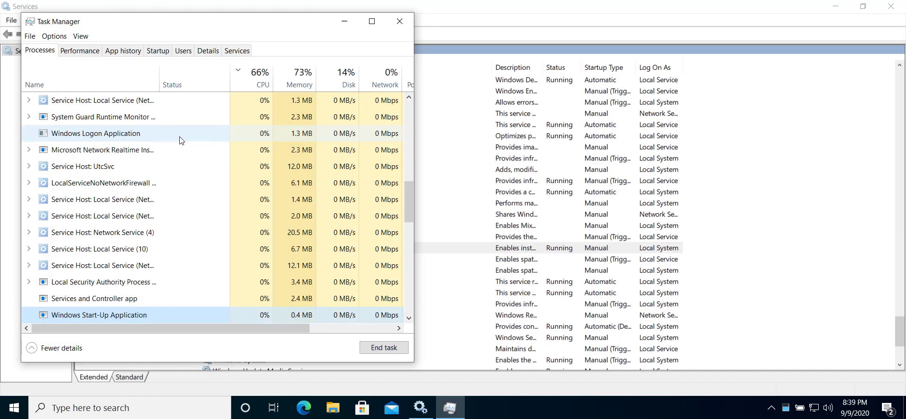
{"action": "key", "text": "w"}
{"action": "key", "text": "w"}
{"action": "key", "text": "w"}
{"action": "key", "text": "w"}
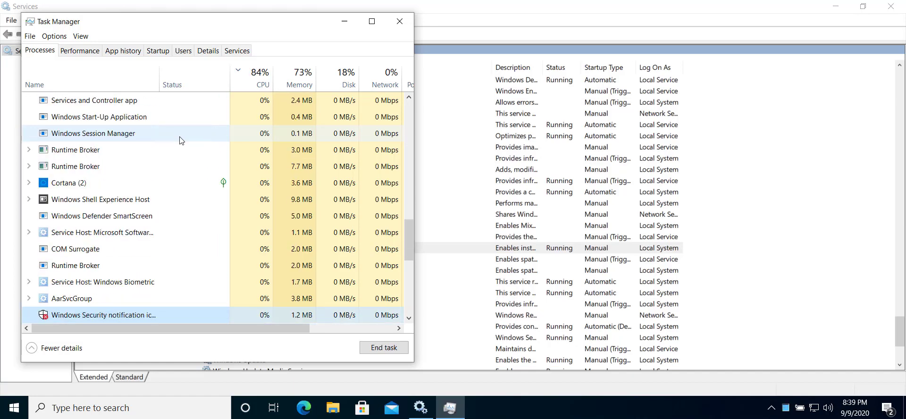
{"action": "key", "text": "w"}
{"action": "key", "text": "w"}
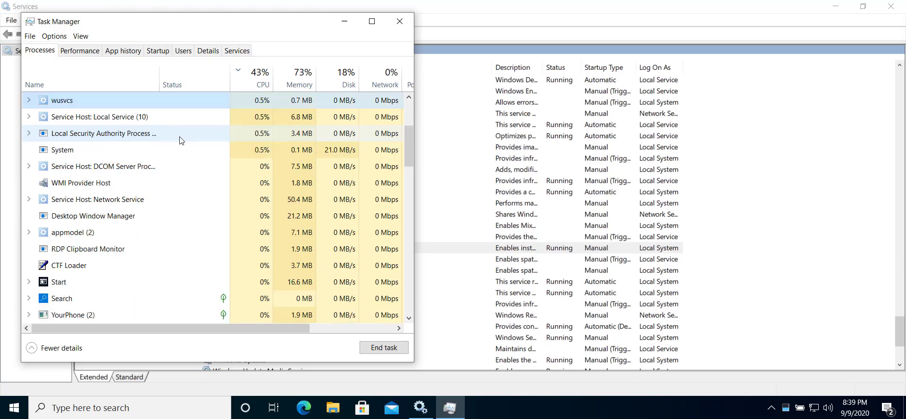
{"action": "key", "text": "w"}
{"action": "key", "text": "w"}
{"action": "key", "text": "w"}
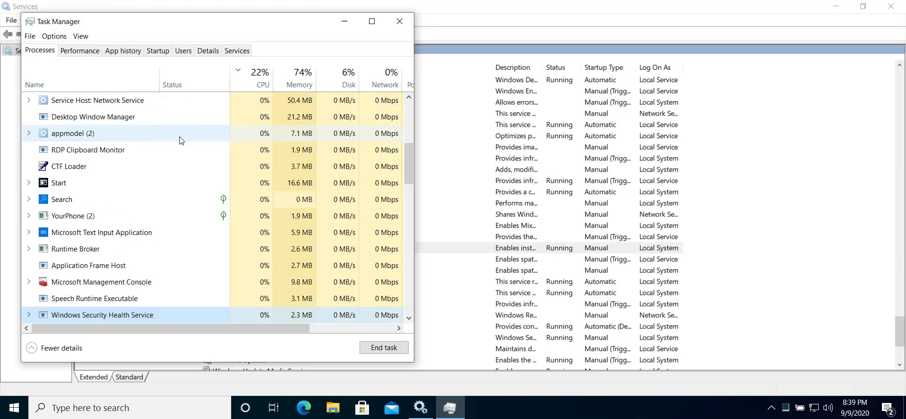
{"action": "key", "text": "w"}
{"action": "key", "text": "w"}
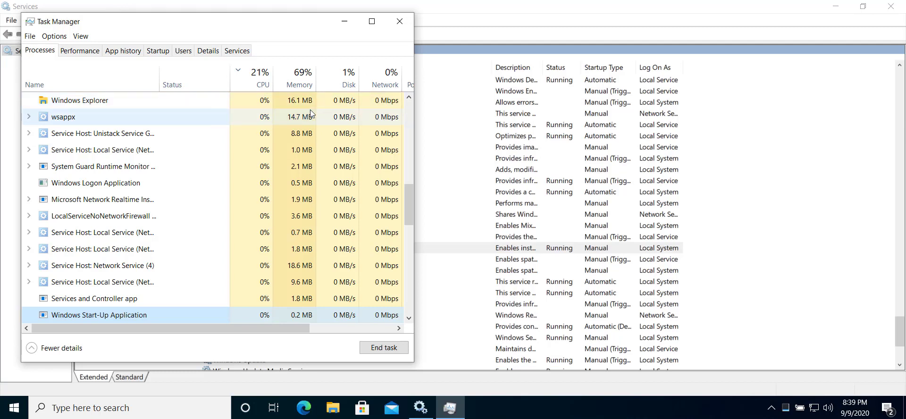
{"action": "left_click", "coordinate": [399, 22]}
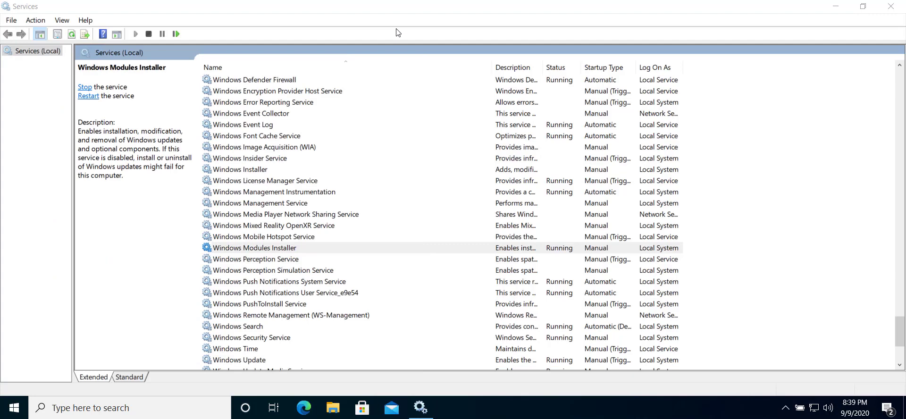
{"action": "left_click", "coordinate": [835, 8]}
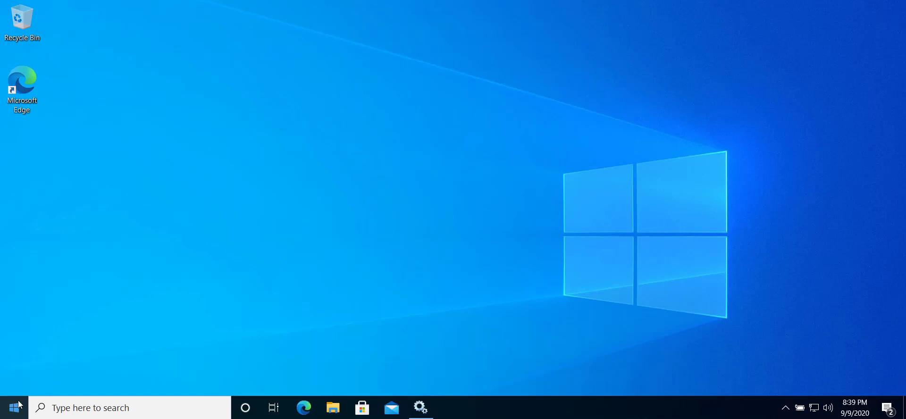
{"action": "left_click", "coordinate": [421, 406]}
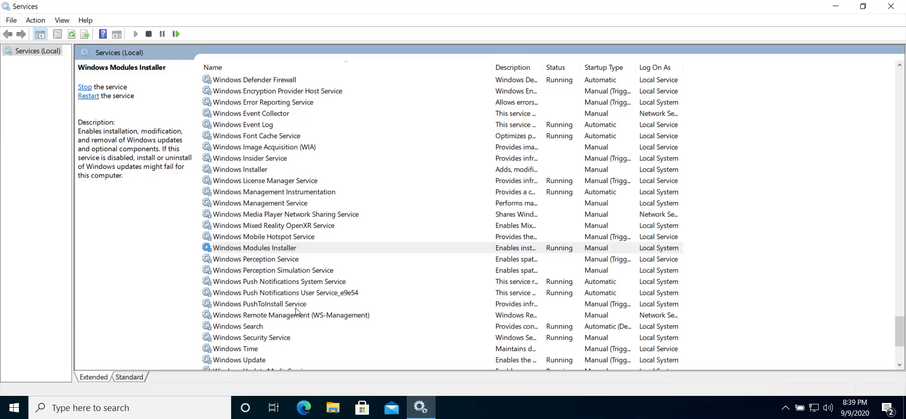
Step: Stop the Windows Update service in the Services console
{"action": "left_click", "coordinate": [246, 361]}
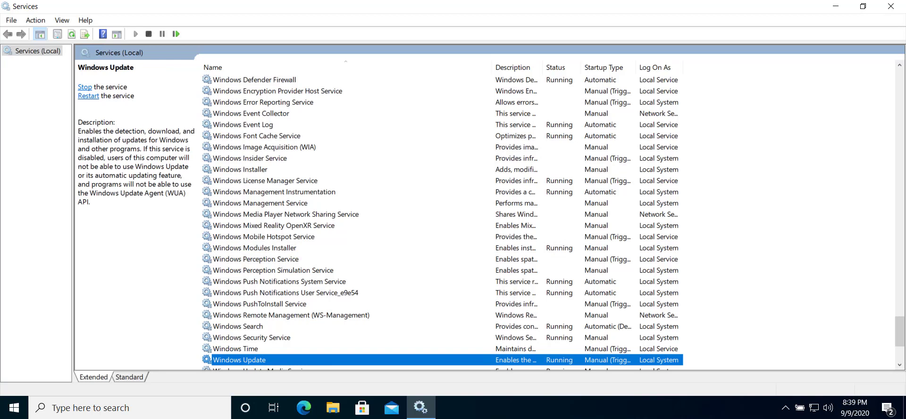
{"action": "left_click", "coordinate": [897, 371]}
{"action": "left_click", "coordinate": [899, 365]}
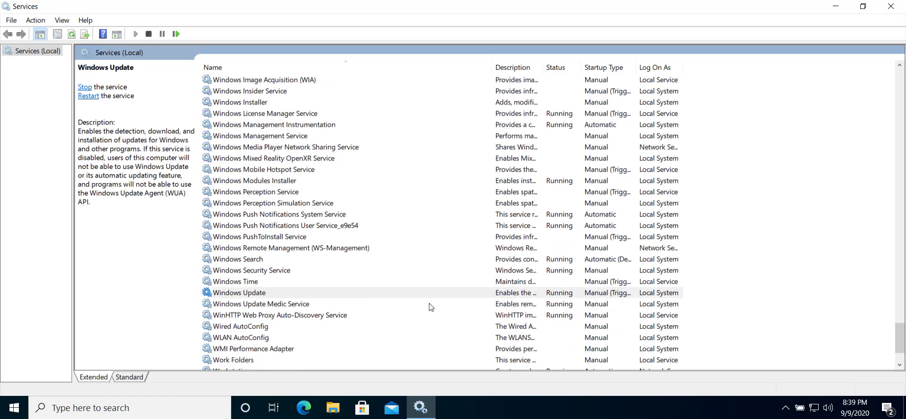
{"action": "left_click", "coordinate": [242, 294]}
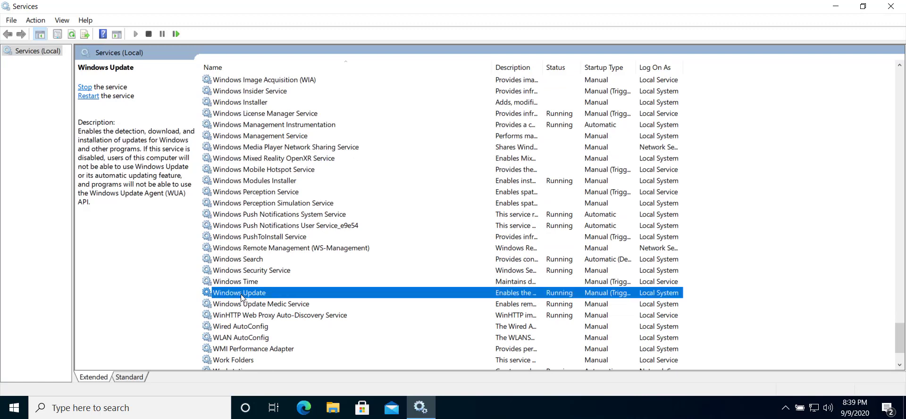
{"action": "right_click", "coordinate": [241, 294]}
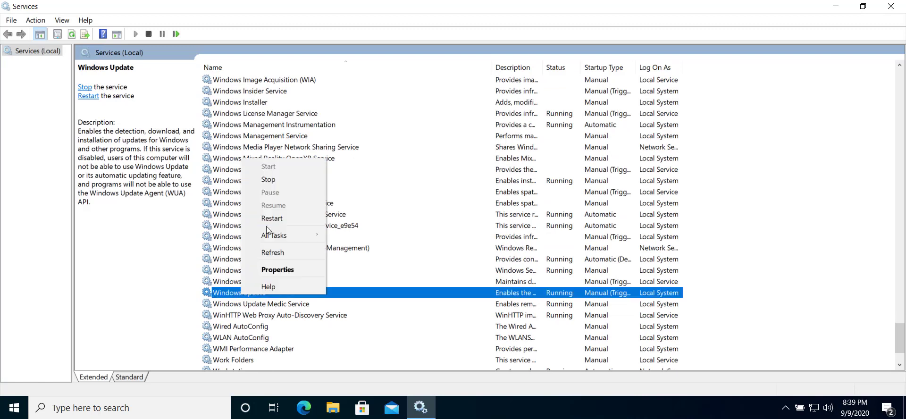
{"action": "left_click", "coordinate": [290, 179]}
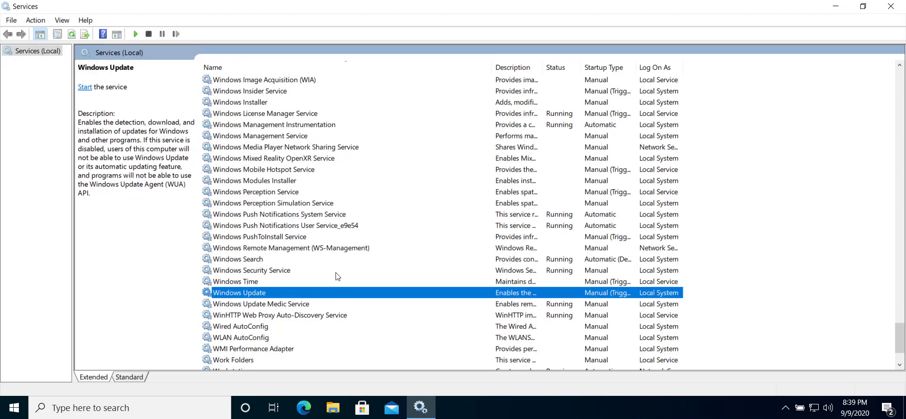
Step: Switch to a maximized File Explorer window and go to the Windows folder on Local Disk (C:)
{"action": "left_click", "coordinate": [335, 412]}
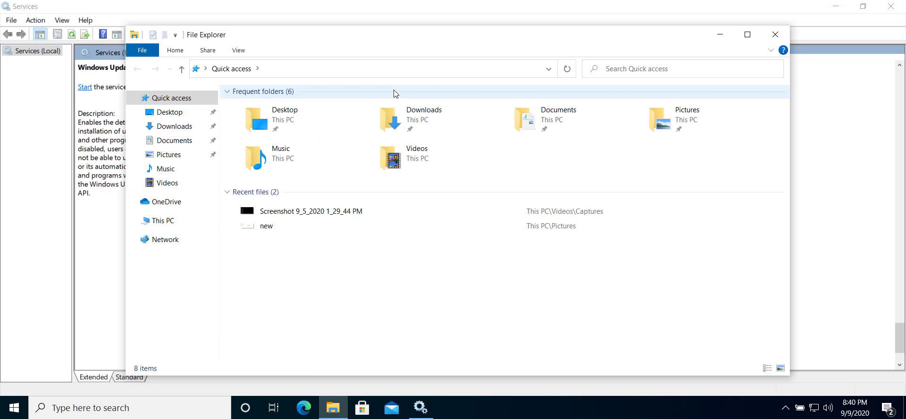
{"action": "double_click", "coordinate": [365, 42]}
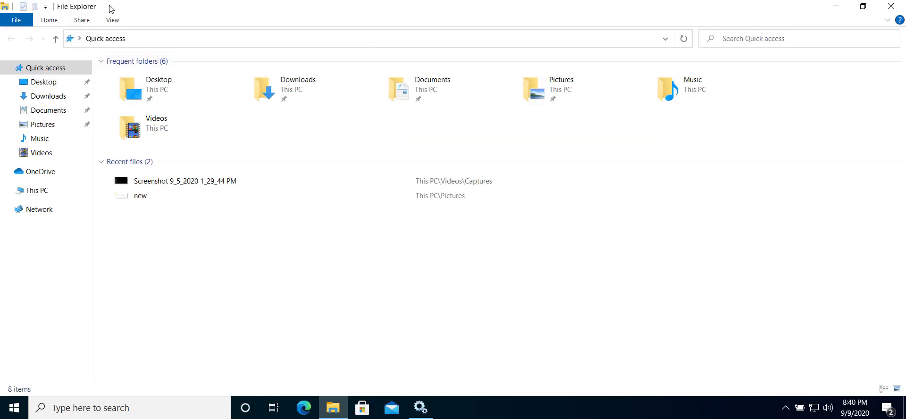
{"action": "left_click", "coordinate": [48, 195]}
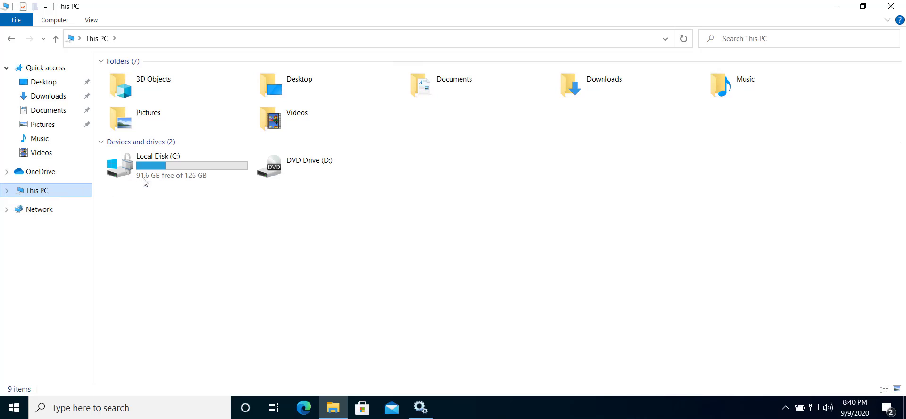
{"action": "double_click", "coordinate": [162, 180]}
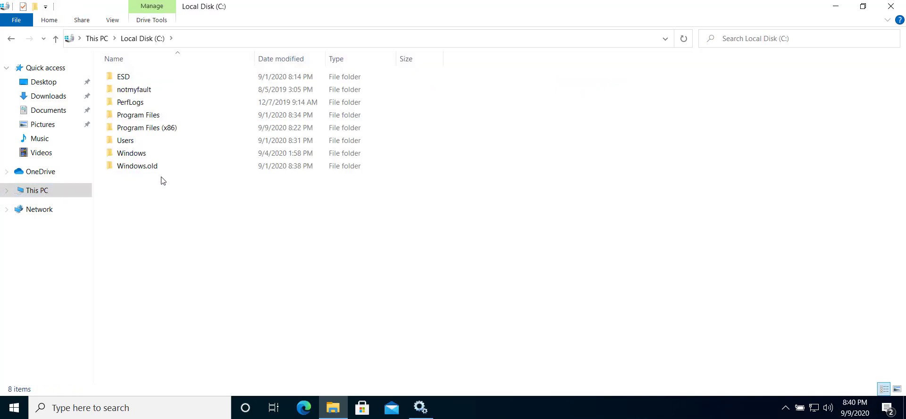
{"action": "double_click", "coordinate": [131, 154]}
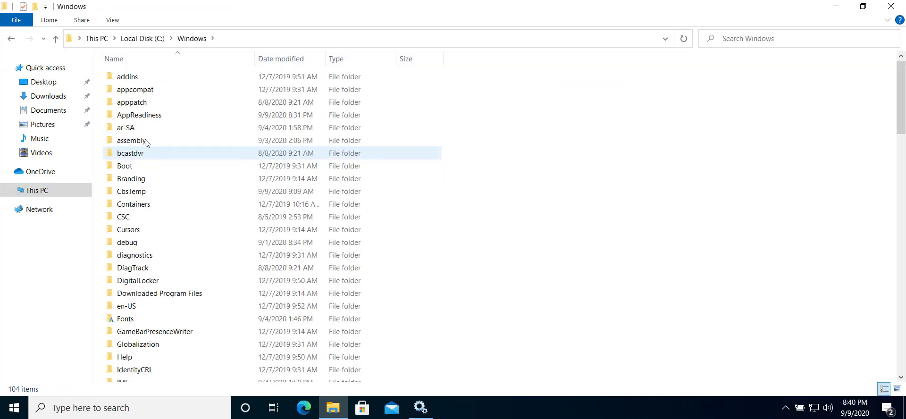
Step: Locate the SoftwareDistribution folder inside the Windows folder and check its size in its properties
{"action": "left_click", "coordinate": [146, 141]}
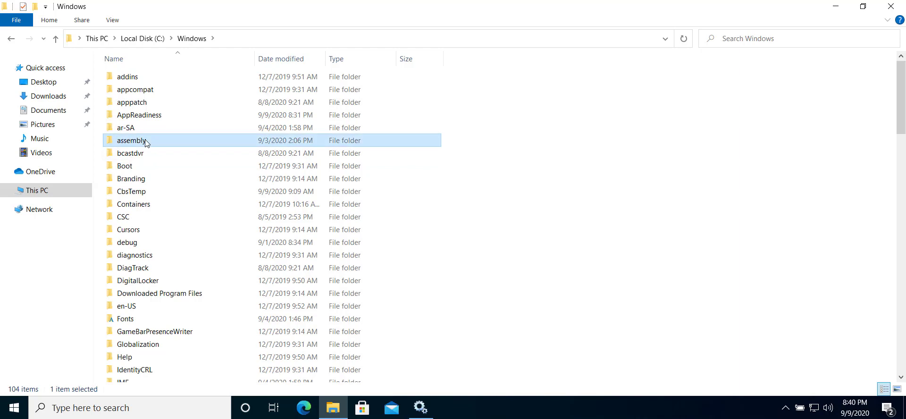
{"action": "key", "text": "s"}
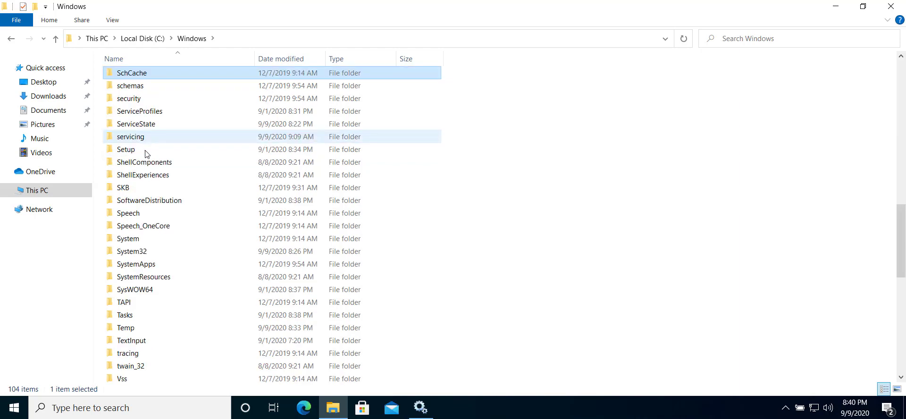
{"action": "left_click", "coordinate": [140, 198]}
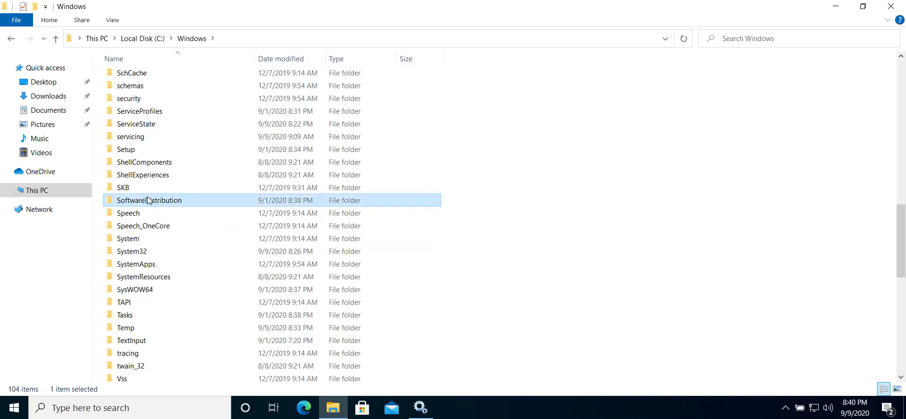
{"action": "right_click", "coordinate": [148, 200]}
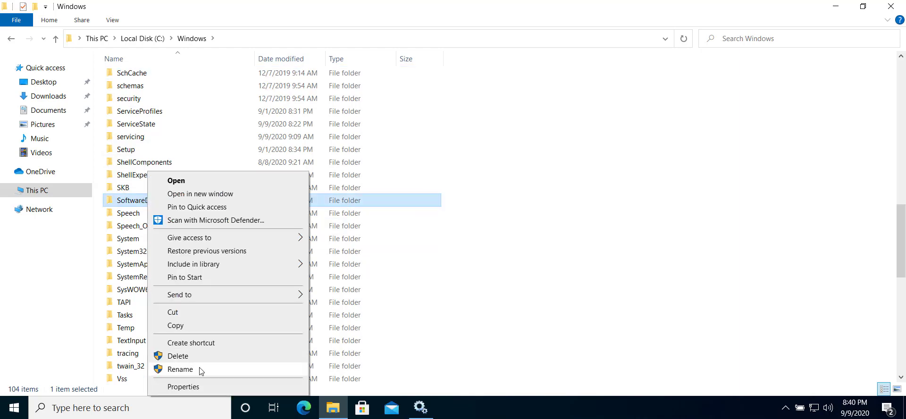
{"action": "left_click", "coordinate": [202, 395]}
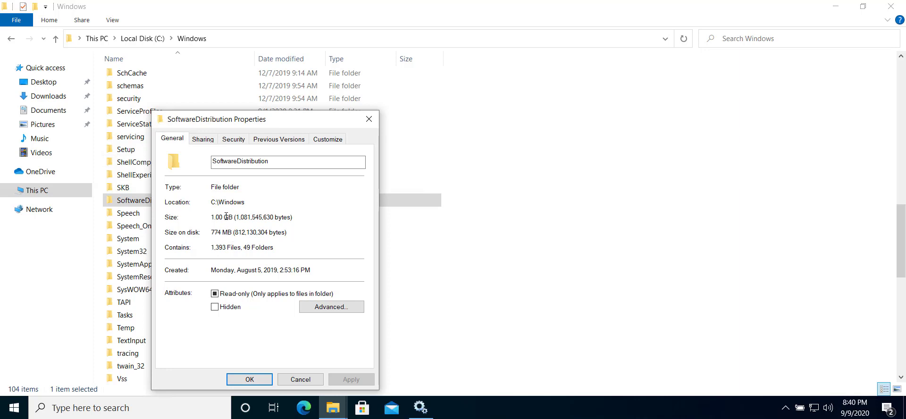
{"action": "left_click_drag", "start_coordinate": [228, 217], "coordinate": [272, 218]}
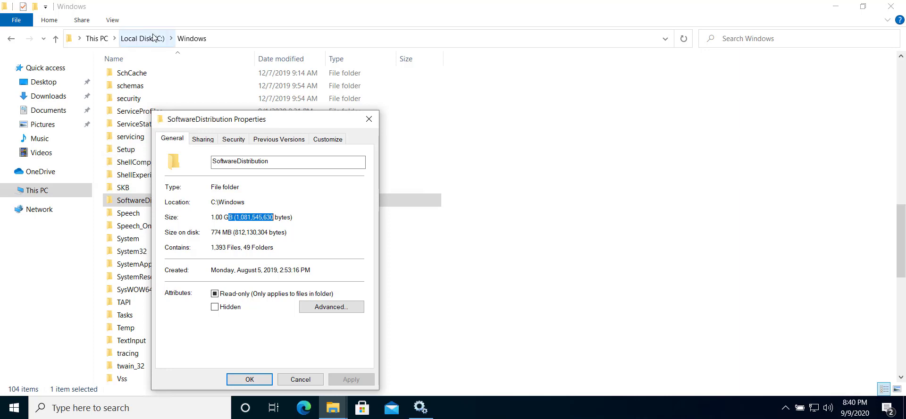
{"action": "left_click", "coordinate": [369, 120]}
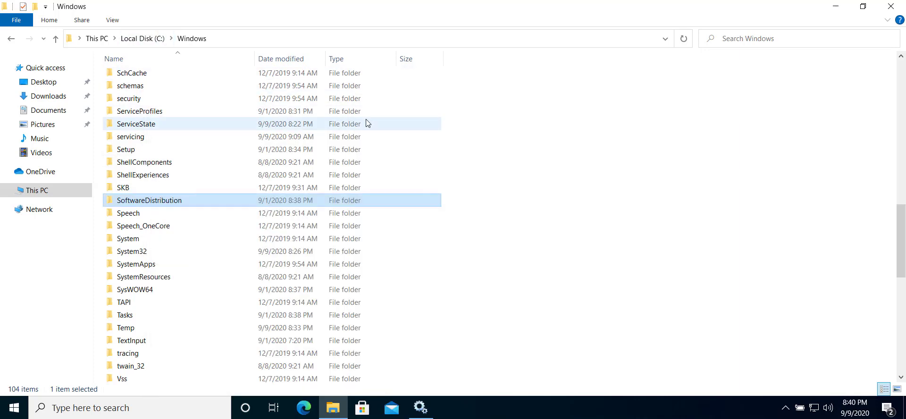
Step: Permanently delete everything inside the SoftwareDistribution folder, granting administrator permission for all items and skipping the files in use
{"action": "double_click", "coordinate": [187, 200]}
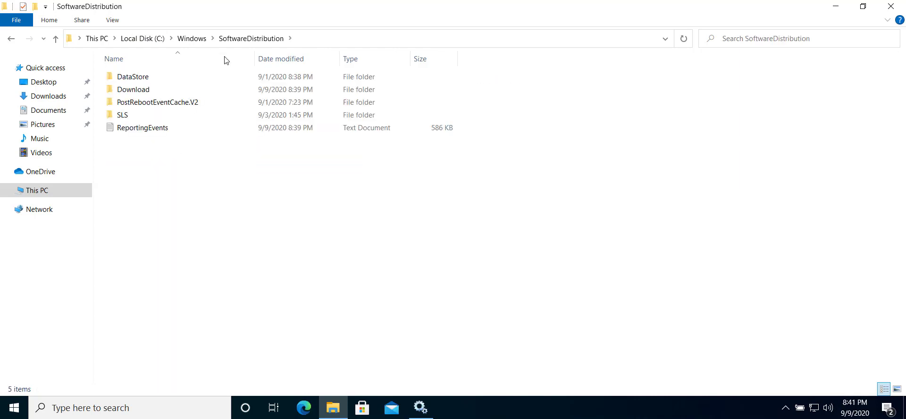
{"action": "left_click_drag", "start_coordinate": [185, 195], "coordinate": [149, 63]}
{"action": "key", "text": "shift+Delete"}
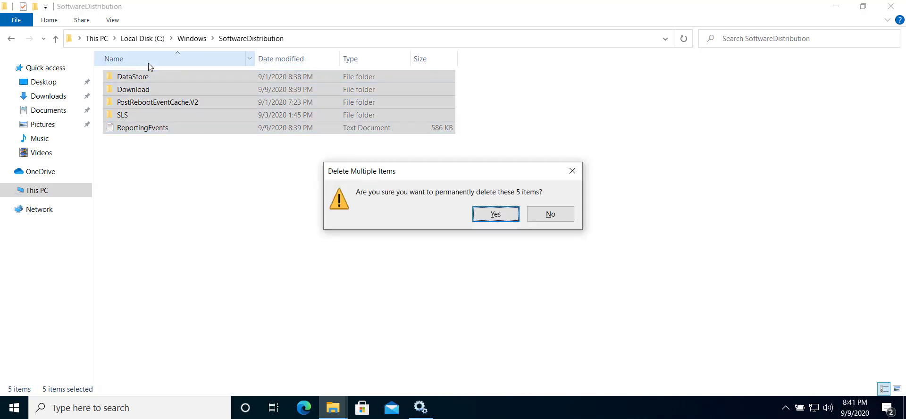
{"action": "key", "text": "Return"}
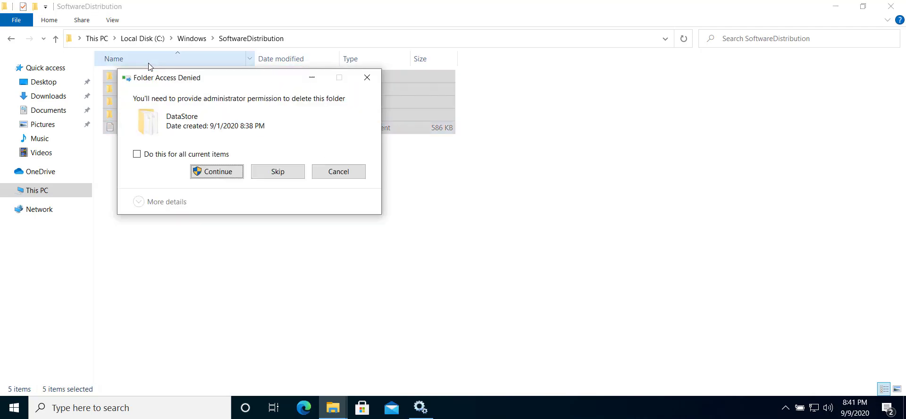
{"action": "left_click", "coordinate": [198, 154]}
{"action": "left_click", "coordinate": [217, 171]}
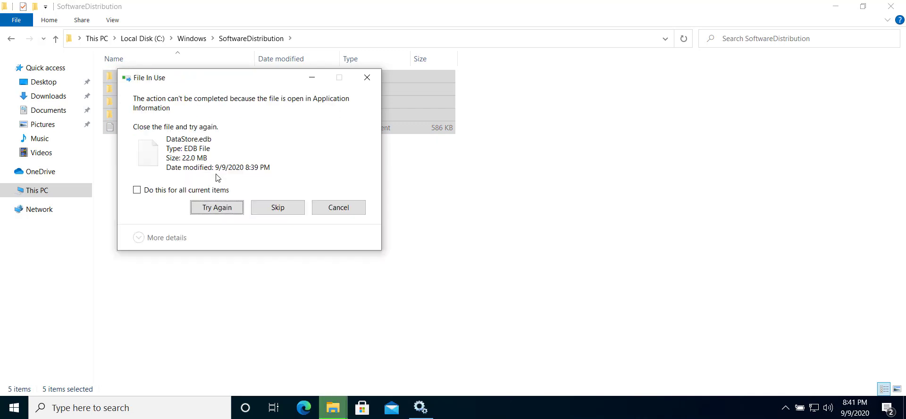
{"action": "left_click", "coordinate": [262, 208]}
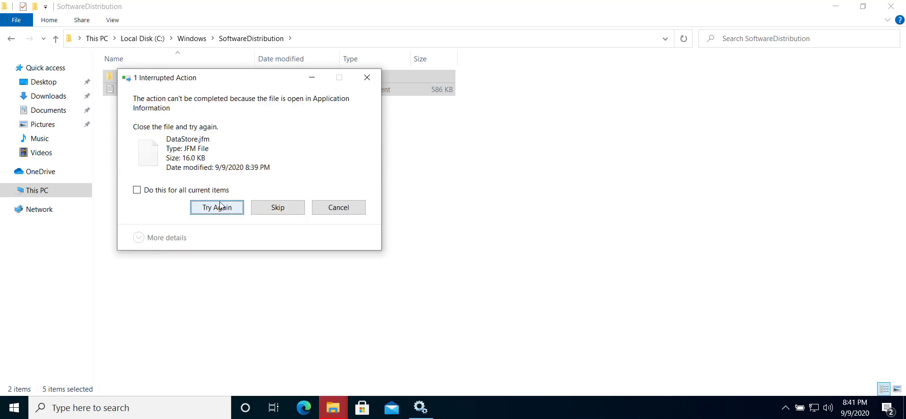
{"action": "left_click", "coordinate": [192, 191]}
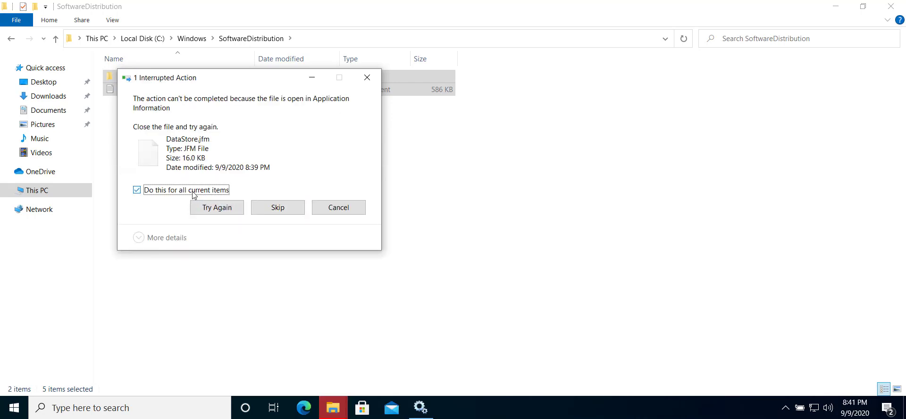
{"action": "left_click", "coordinate": [276, 209]}
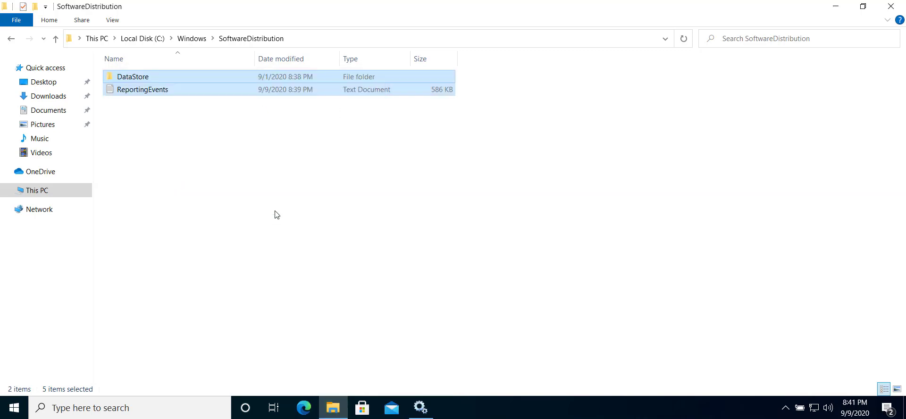
Step: Rename the SoftwareDistribution folder inside the Windows folder to SoftwareDistribution.old and approve the administrator request
{"action": "left_click", "coordinate": [194, 41]}
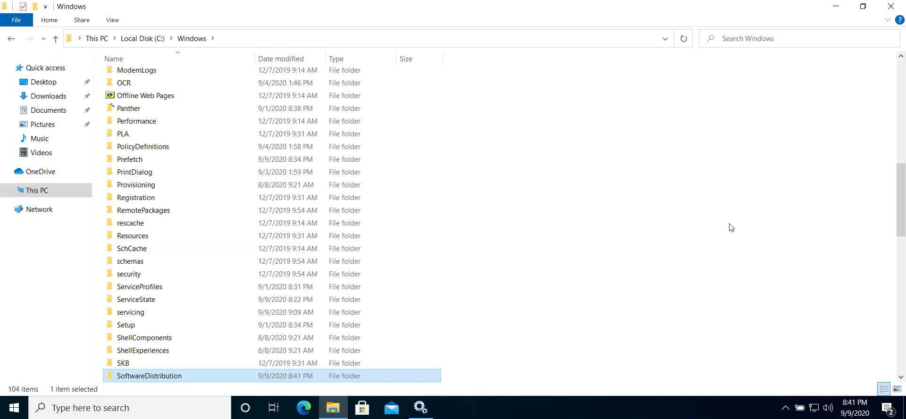
{"action": "scroll", "coordinate": [902, 175], "scroll_direction": "down", "scroll_amount": 3}
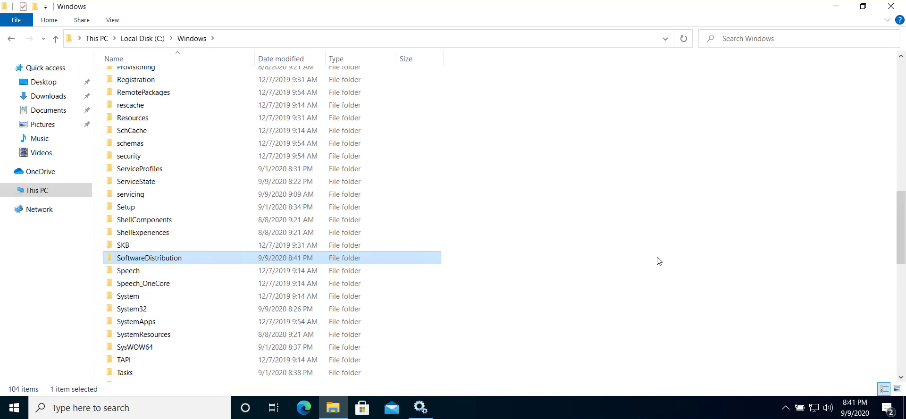
{"action": "right_click", "coordinate": [179, 264]}
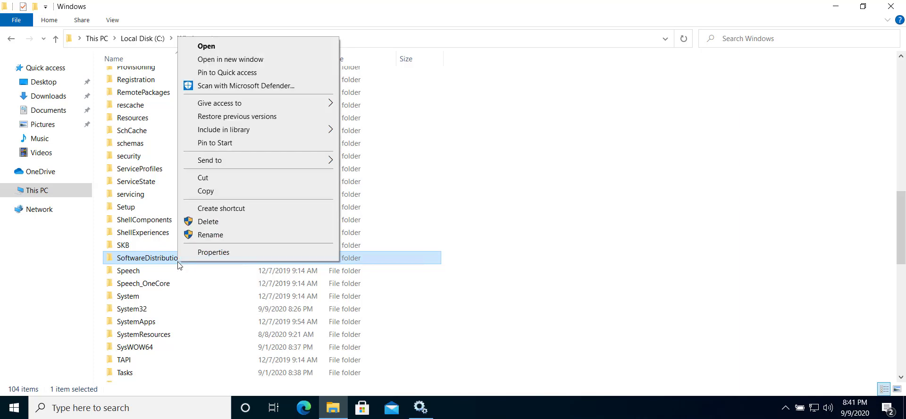
{"action": "left_click", "coordinate": [218, 235]}
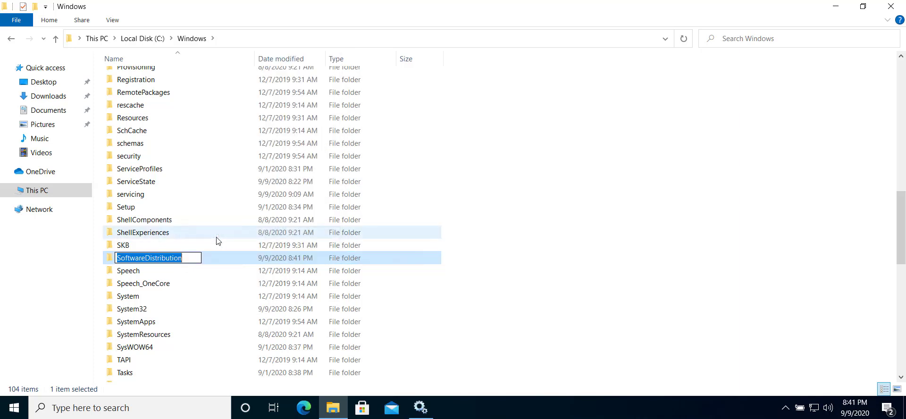
{"action": "key", "text": "End"}
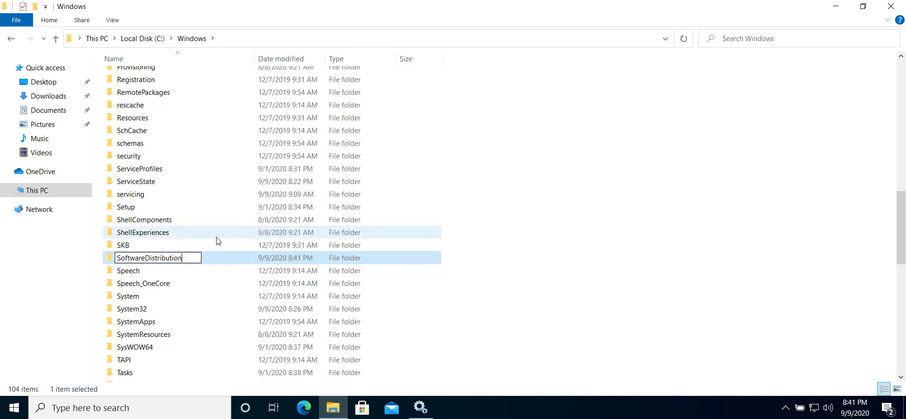
{"action": "type", "text": ".old"}
{"action": "key", "text": "Return"}
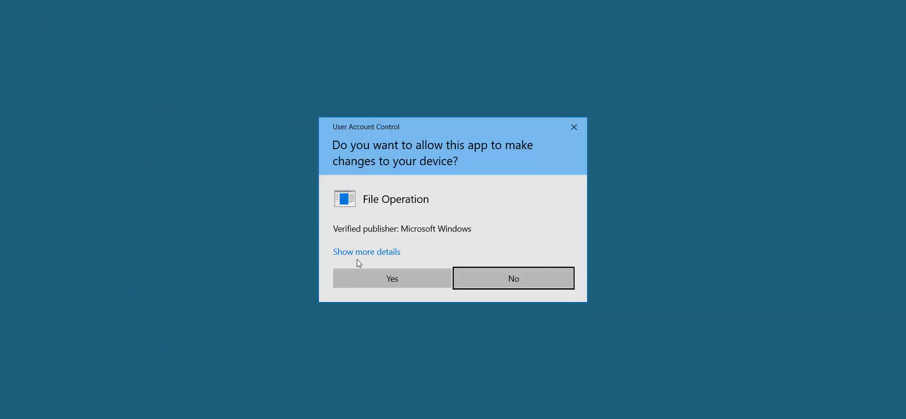
{"action": "key", "text": "Left"}
{"action": "key", "text": "Return"}
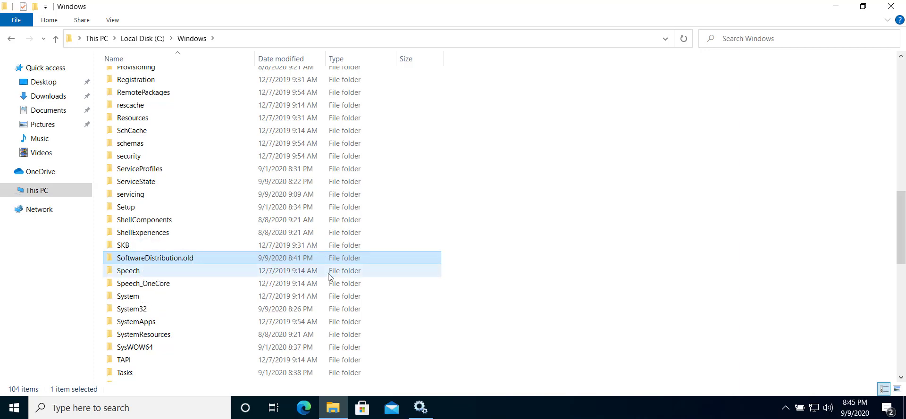
Step: Switch to the Services console and start the Windows Update service again
{"action": "left_click", "coordinate": [421, 407]}
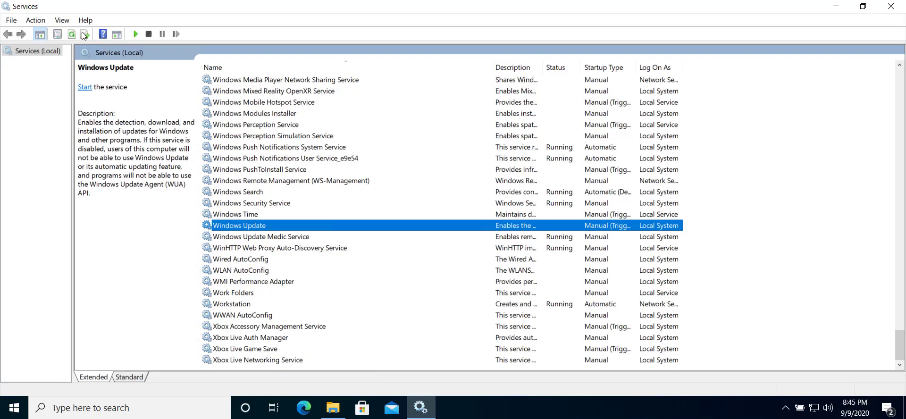
{"action": "right_click", "coordinate": [277, 229]}
{"action": "left_click", "coordinate": [287, 236]}
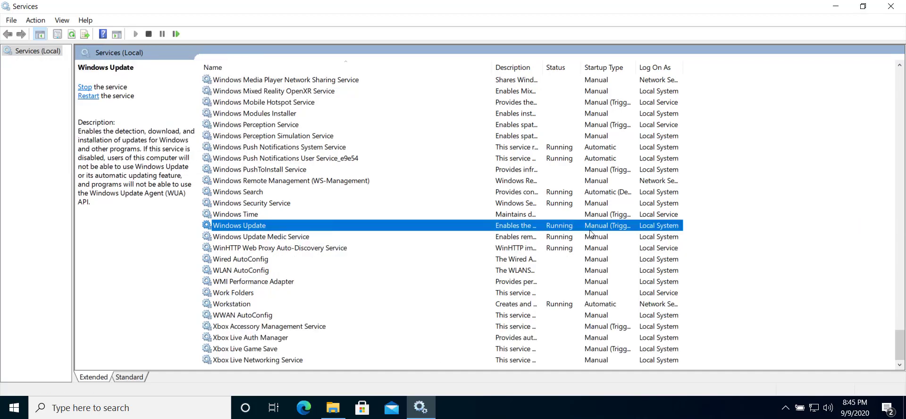
Step: Return to File Explorer, check the contents of the new SoftwareDistribution folder, and go back to the Windows folder
{"action": "left_click", "coordinate": [429, 411]}
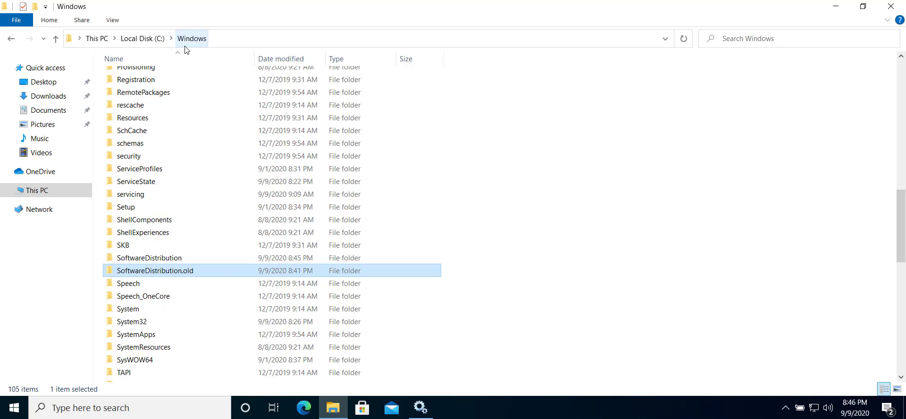
{"action": "mouse_move", "coordinate": [171, 267]}
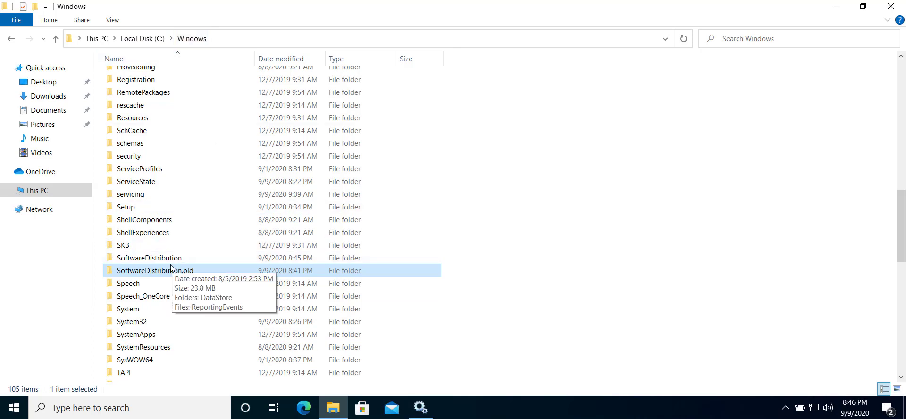
{"action": "left_click", "coordinate": [148, 258]}
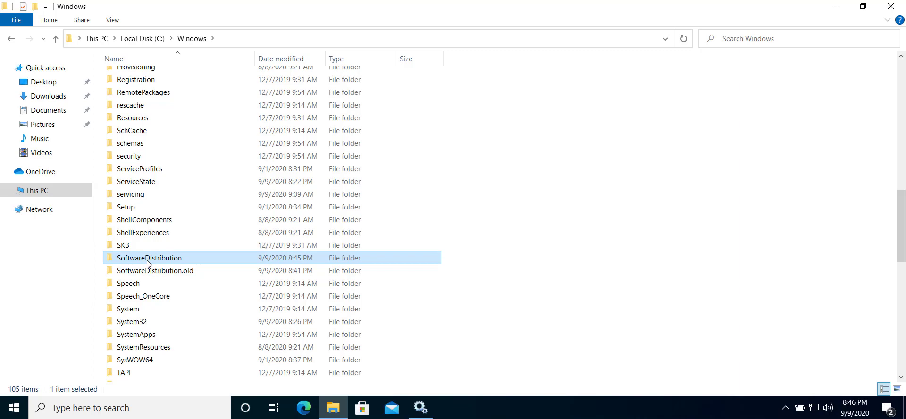
{"action": "double_click", "coordinate": [147, 258]}
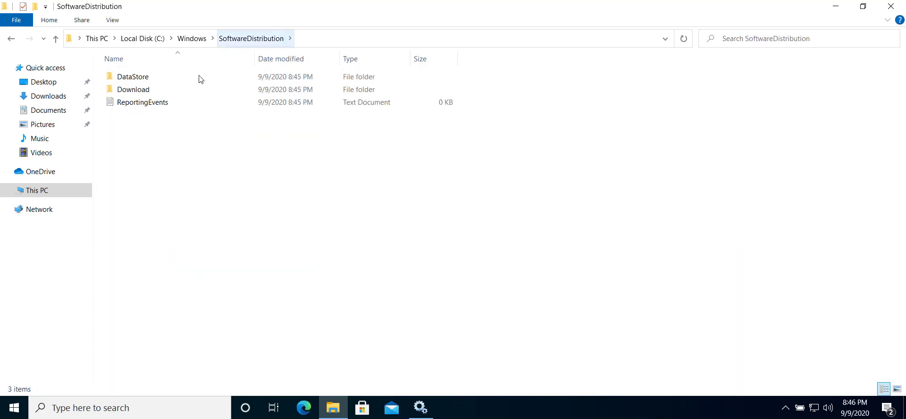
{"action": "left_click", "coordinate": [191, 38]}
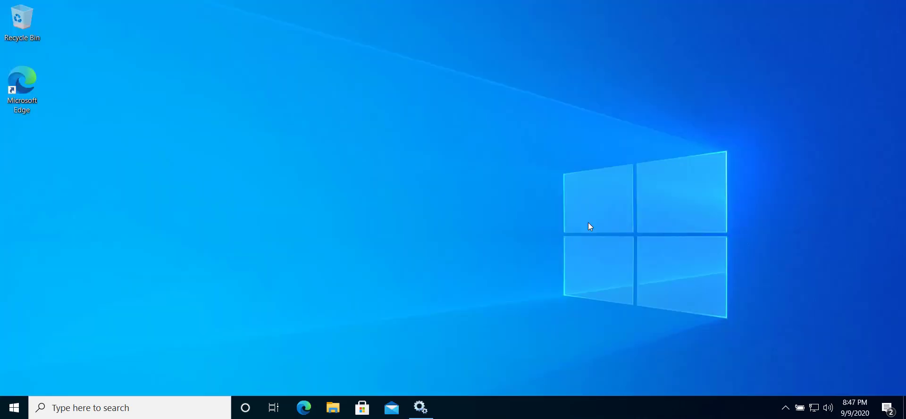
Step: Search for and open the Windows Update settings, go to the Troubleshoot page and view the options for running recommended troubleshooters
{"action": "left_click", "coordinate": [23, 410]}
{"action": "type", "text": "windo"}
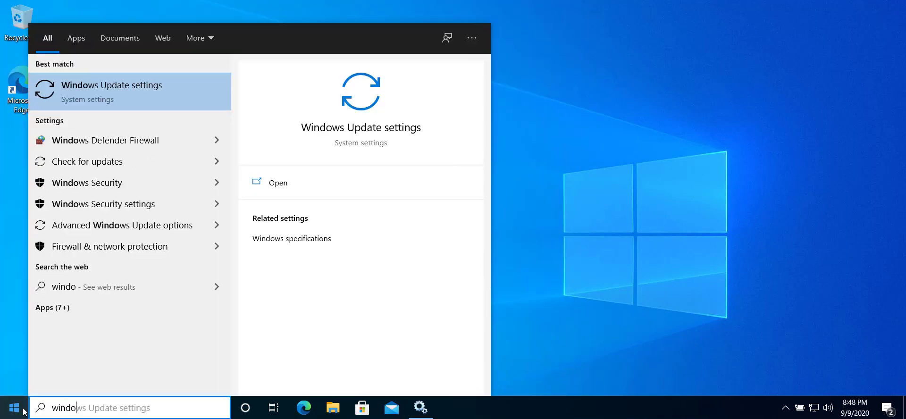
{"action": "left_click", "coordinate": [119, 93]}
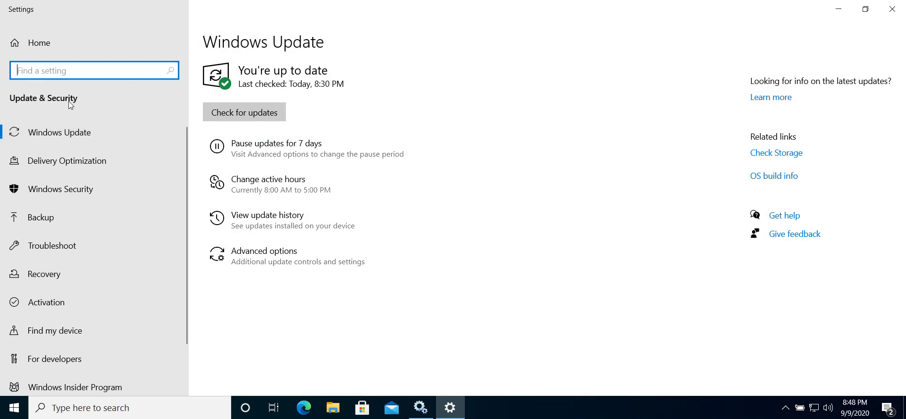
{"action": "left_click", "coordinate": [54, 245]}
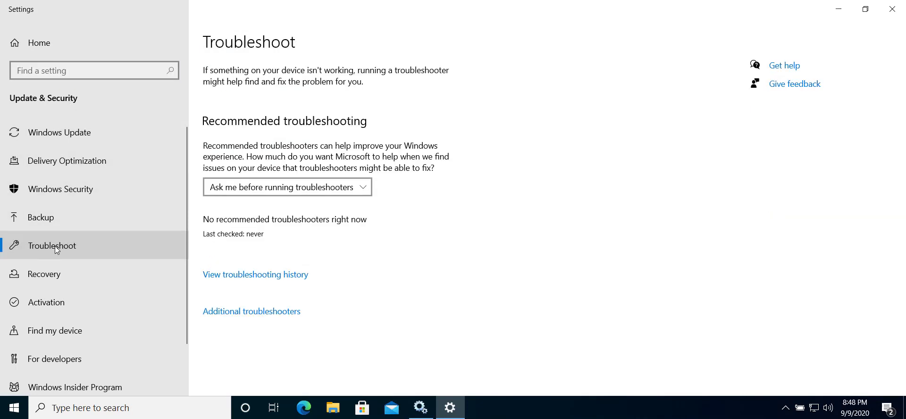
{"action": "left_click", "coordinate": [302, 186]}
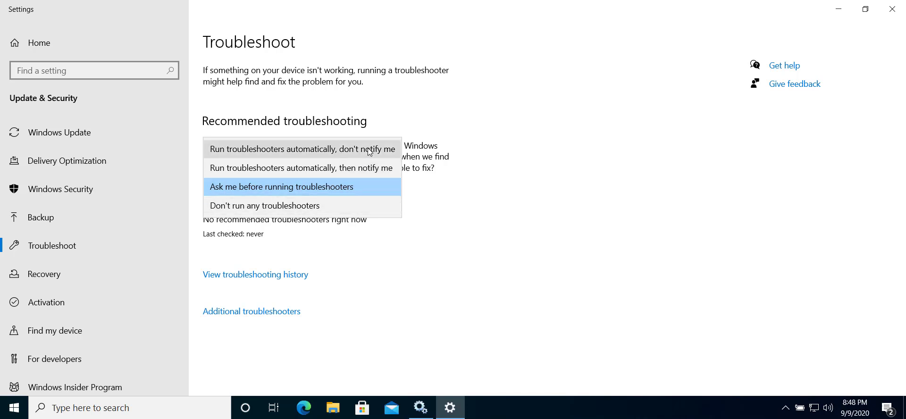
{"action": "left_click", "coordinate": [503, 177]}
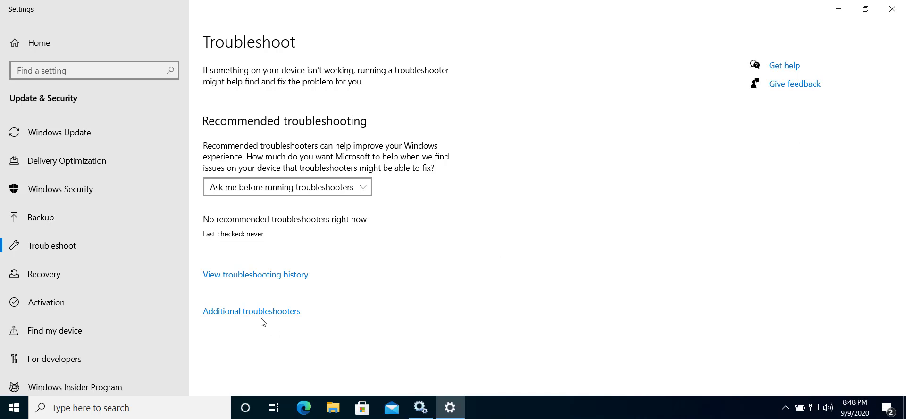
Step: Run the Windows Update troubleshooter from the additional troubleshooters
{"action": "left_click", "coordinate": [240, 311]}
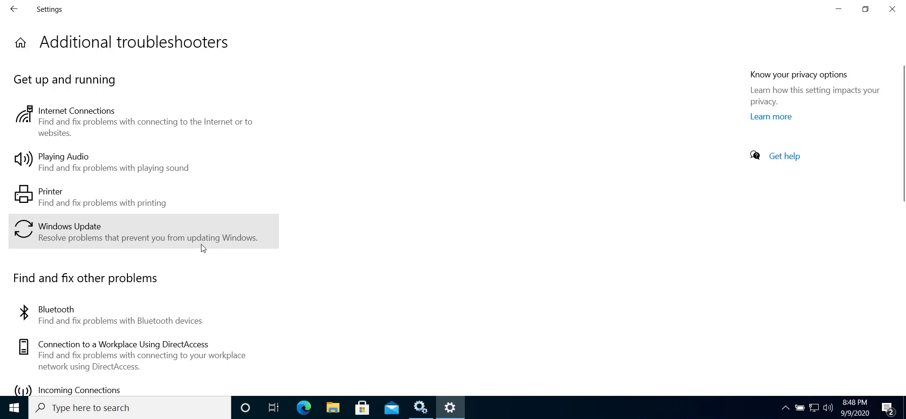
{"action": "left_click", "coordinate": [185, 247]}
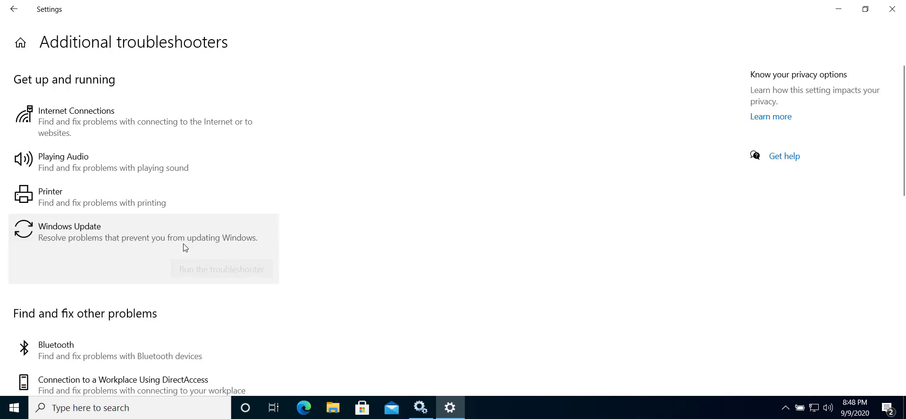
{"action": "left_click", "coordinate": [198, 271]}
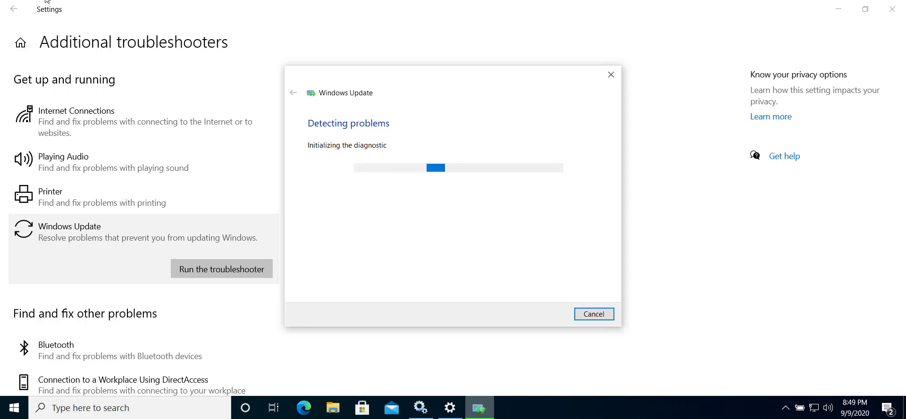
Step: Set the network adapter's virtual switch to Not connected in the W10 virtual machine's settings and apply the change
{"action": "right_click", "coordinate": [18, 1]}
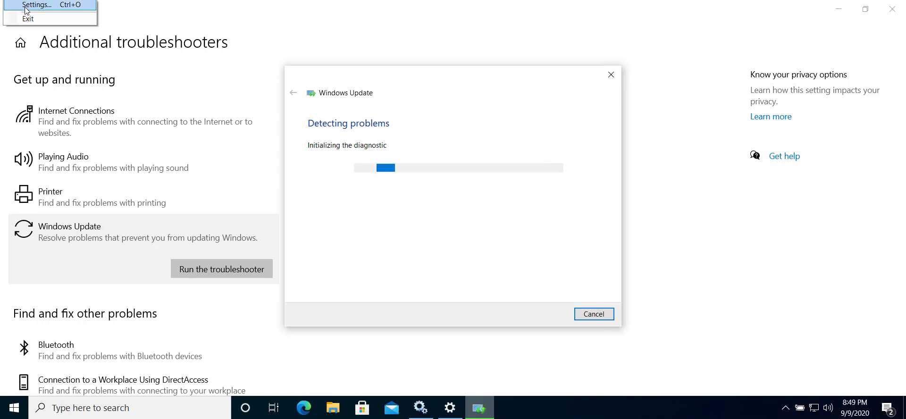
{"action": "left_click", "coordinate": [25, 8]}
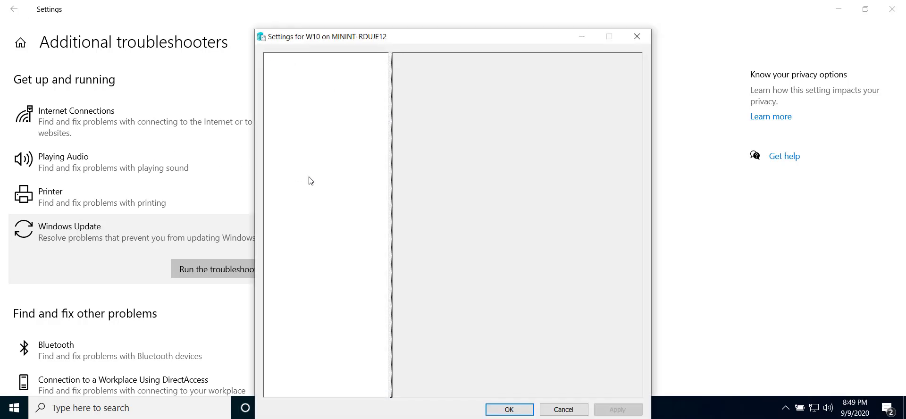
{"action": "left_click", "coordinate": [316, 211]}
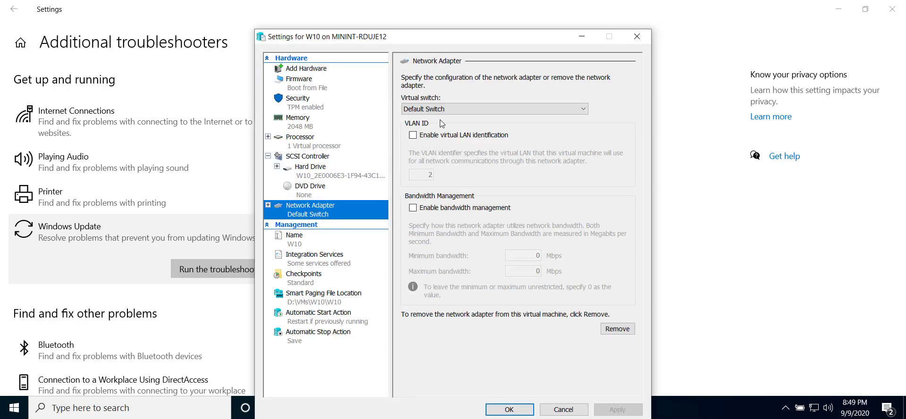
{"action": "left_click", "coordinate": [464, 109]}
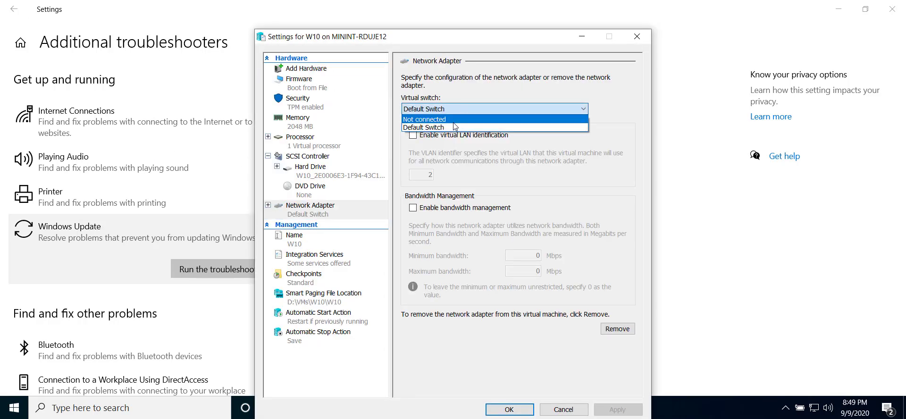
{"action": "left_click", "coordinate": [452, 120]}
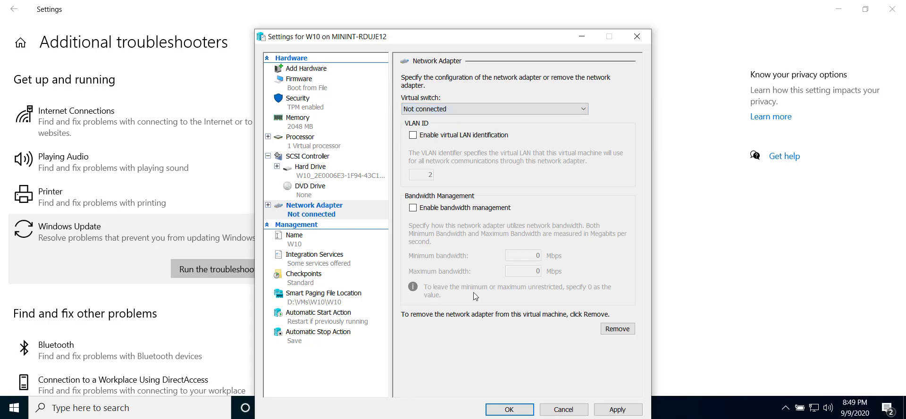
{"action": "left_click", "coordinate": [510, 409]}
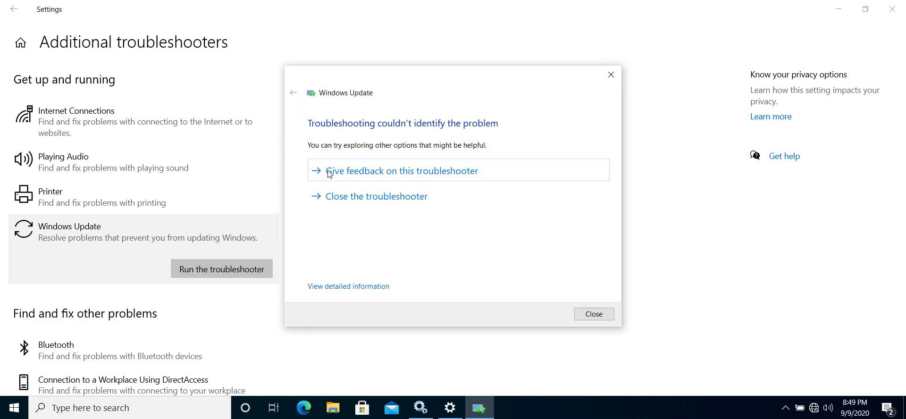
Step: Close the finished troubleshooter, run the Windows Update troubleshooter again, and apply the fix for downloading and installing pending updates
{"action": "left_click", "coordinate": [347, 197]}
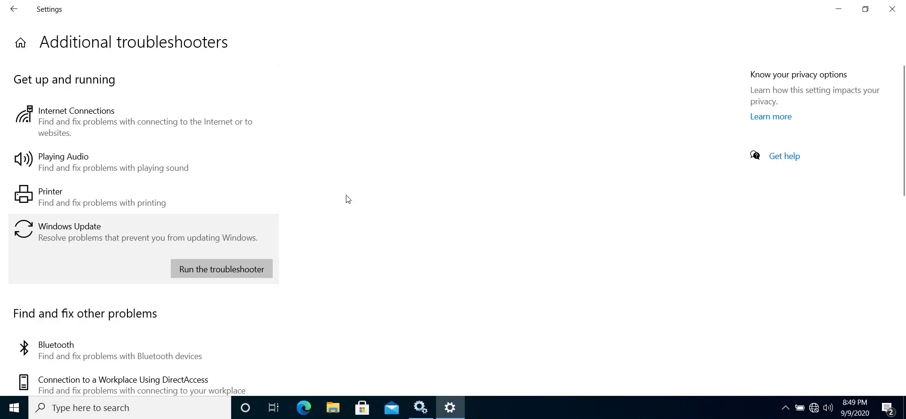
{"action": "left_click", "coordinate": [239, 268]}
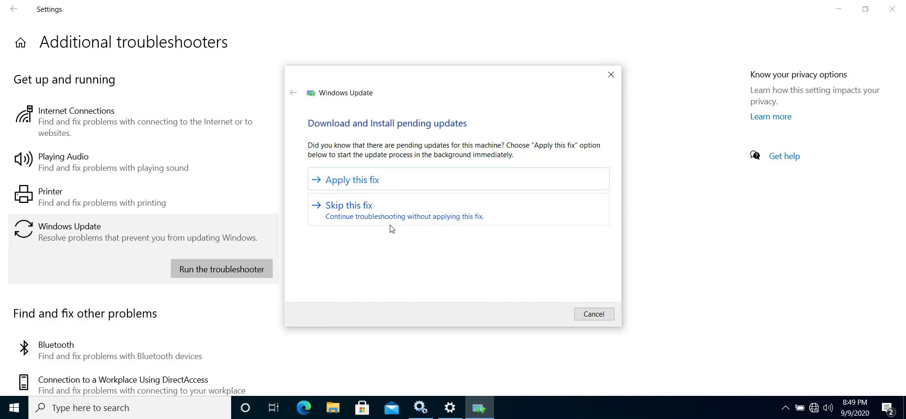
{"action": "left_click", "coordinate": [369, 184]}
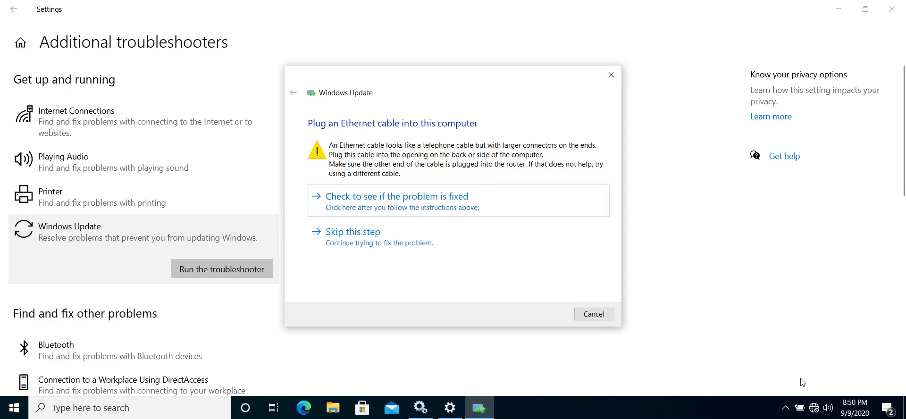
Step: Check the network status, and set the network adapter's virtual switch to Default Switch in the W10 virtual machine's settings
{"action": "mouse_move", "coordinate": [813, 409]}
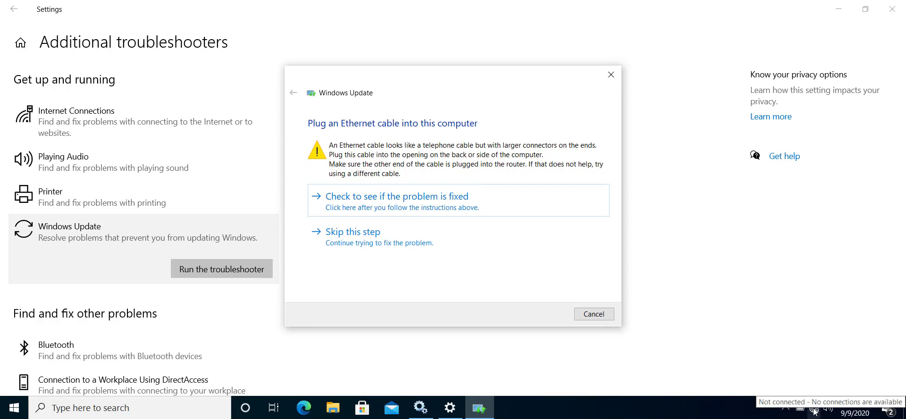
{"action": "left_click", "coordinate": [813, 409]}
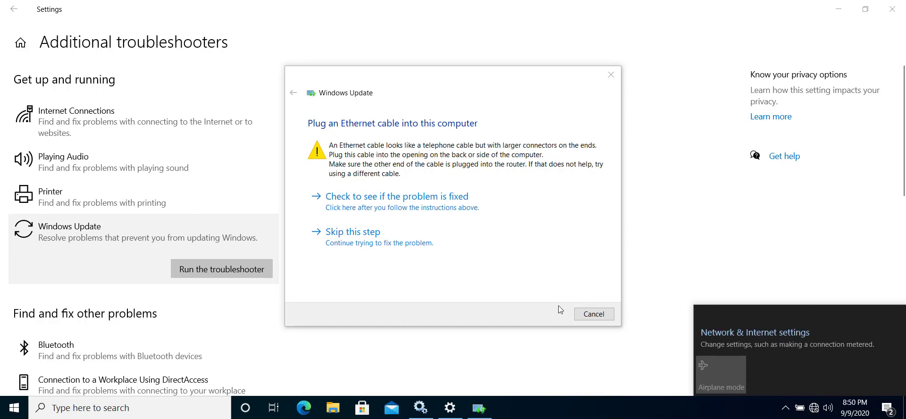
{"action": "left_click", "coordinate": [34, 0]}
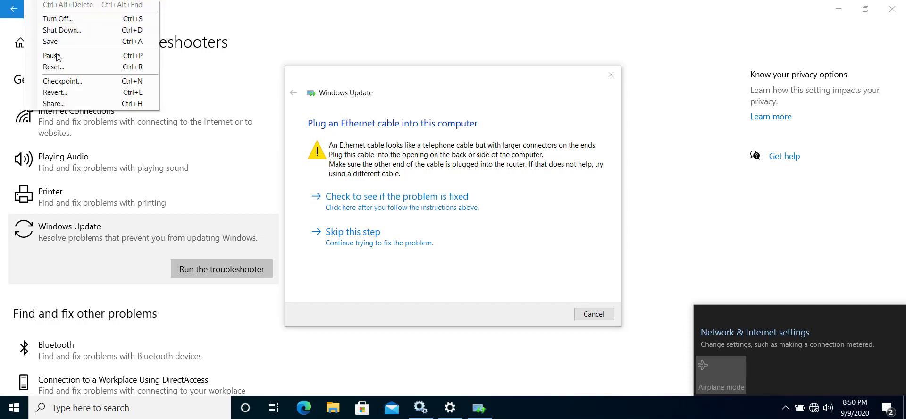
{"action": "mouse_move", "coordinate": [12, 0]}
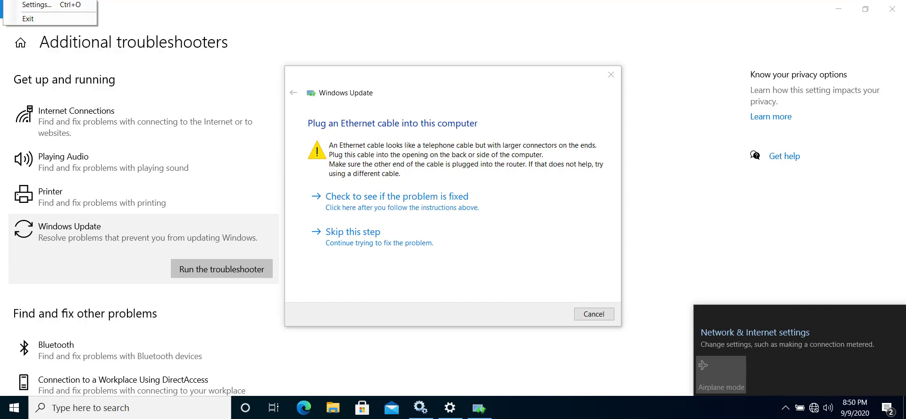
{"action": "left_click", "coordinate": [27, 6]}
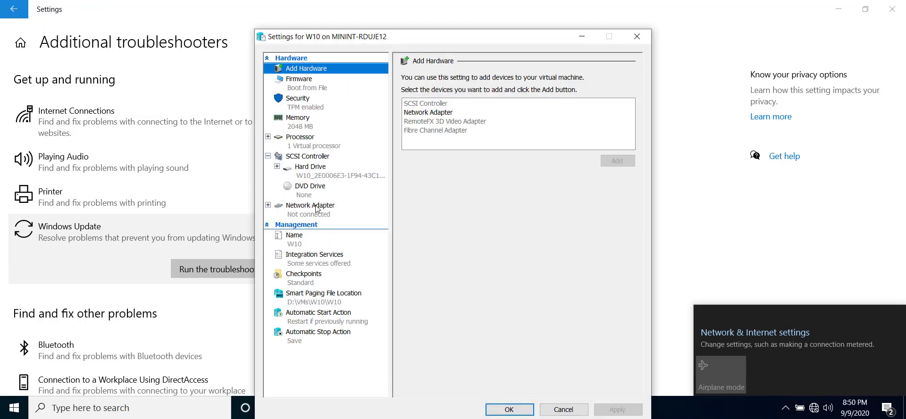
{"action": "left_click", "coordinate": [315, 208]}
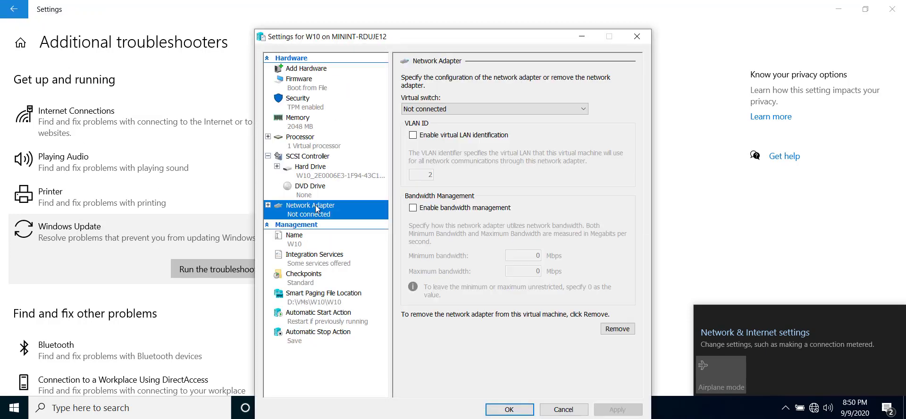
{"action": "left_click", "coordinate": [423, 109]}
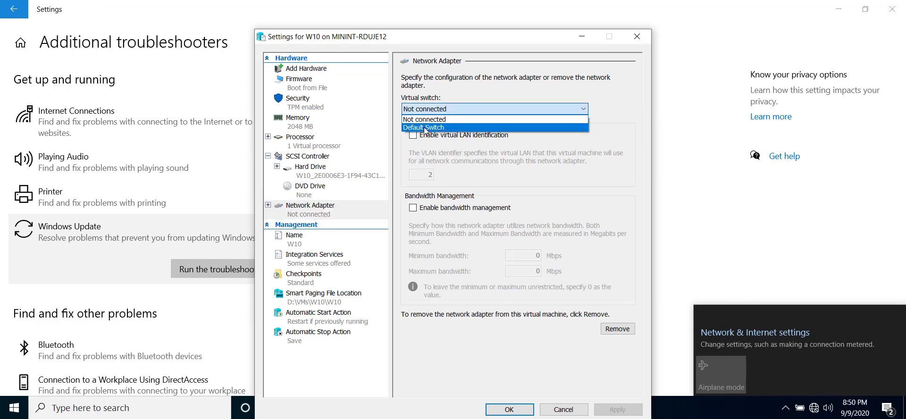
{"action": "left_click", "coordinate": [426, 127]}
{"action": "left_click", "coordinate": [617, 410]}
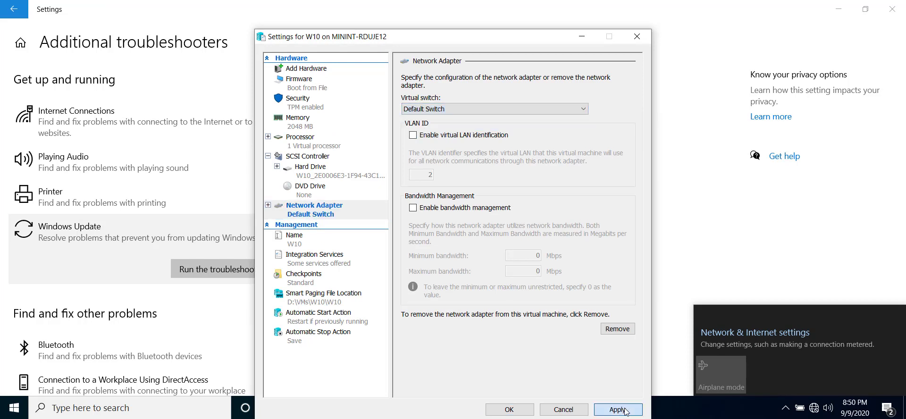
{"action": "left_click", "coordinate": [498, 411]}
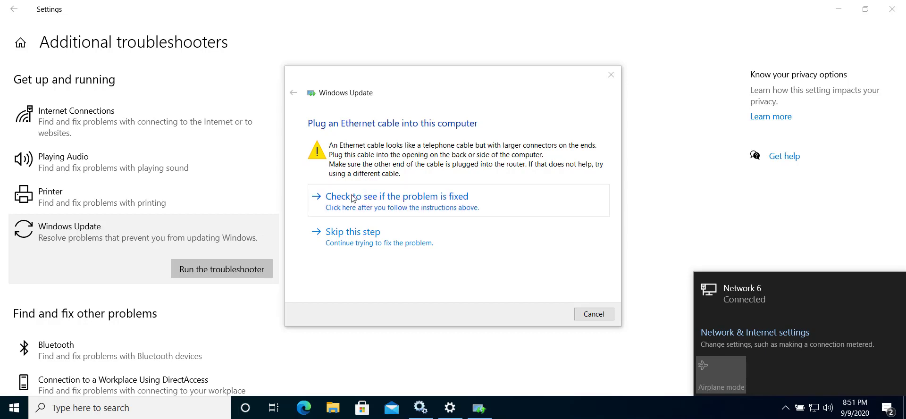
Step: Have the troubleshooter check whether the Ethernet cable problem is fixed, and close the troubleshooter and the Settings window
{"action": "left_click", "coordinate": [387, 208]}
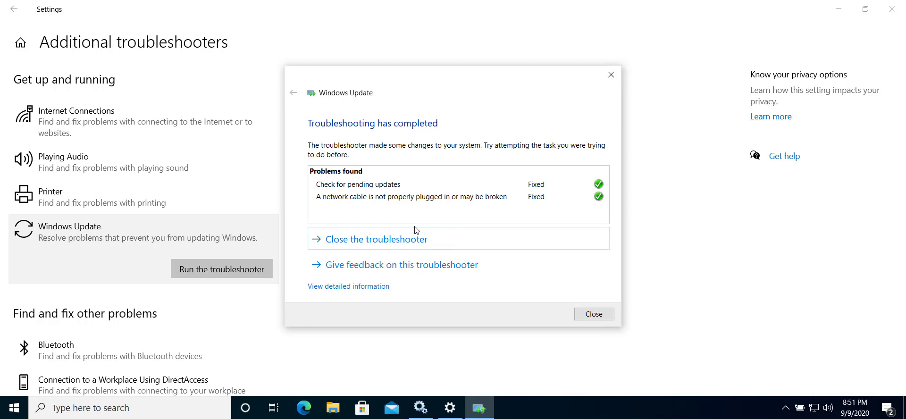
{"action": "left_click", "coordinate": [409, 243]}
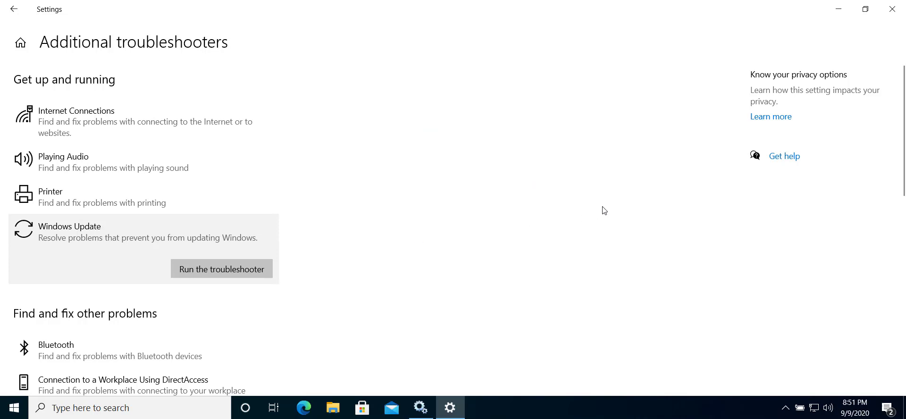
{"action": "left_click", "coordinate": [891, 17]}
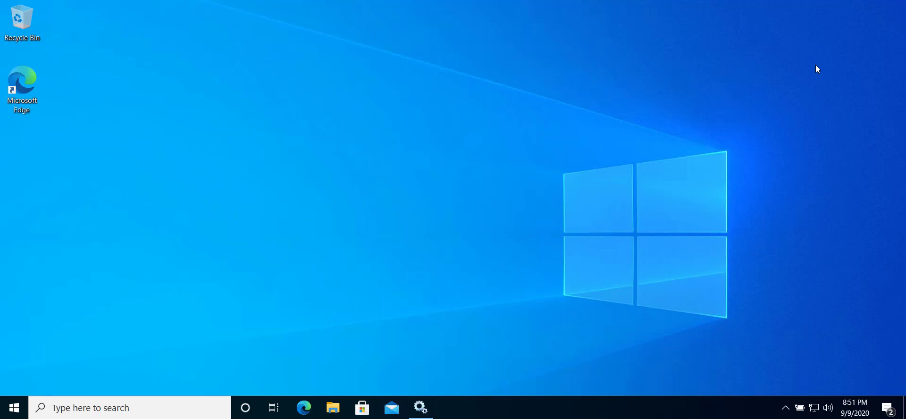